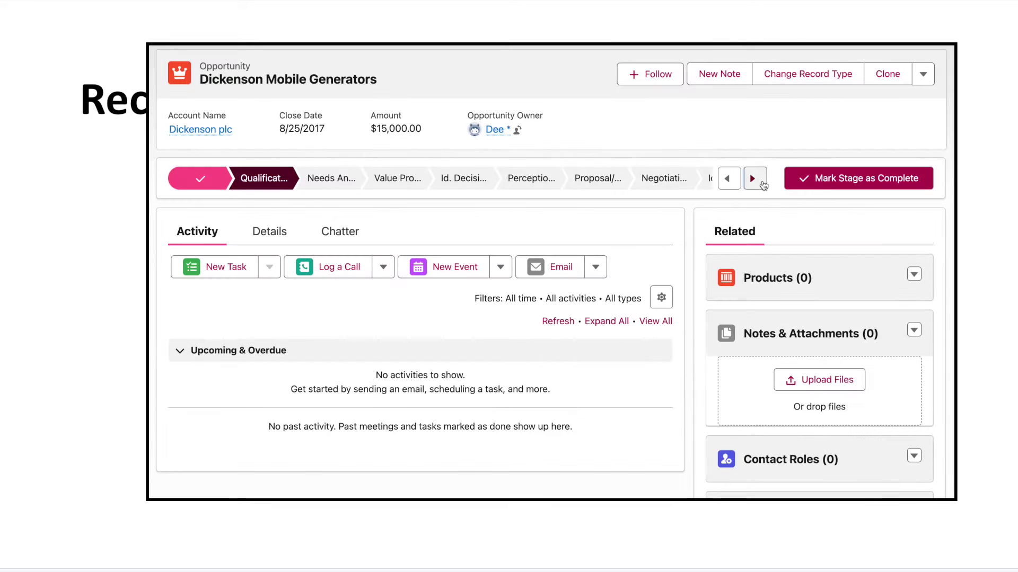
left_click(753, 178)
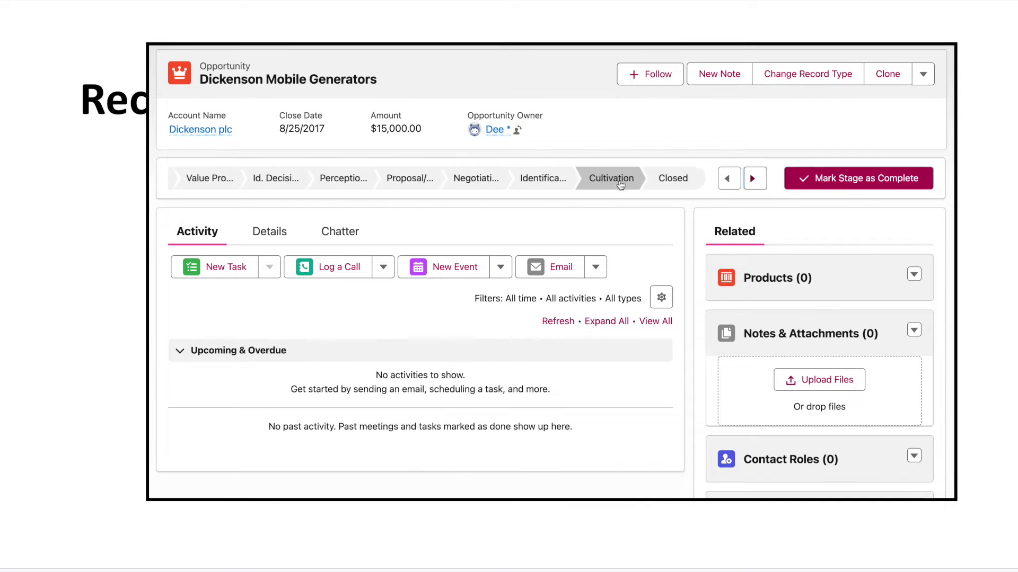
- Set the Dickenson Mobile Generators opportunity's stage to Closed Won and save the record
left_click(667, 182)
left_click(822, 180)
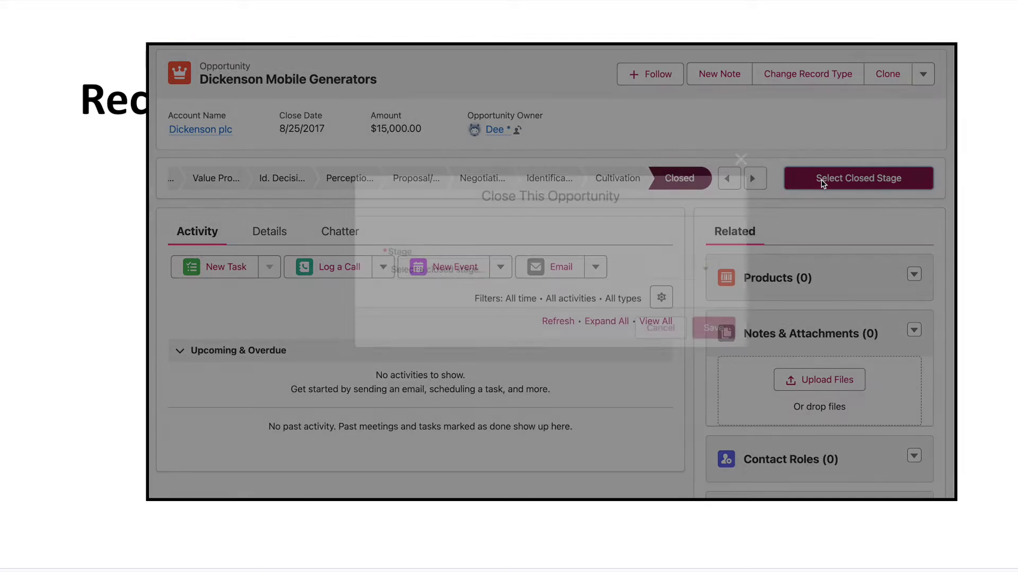
left_click(603, 267)
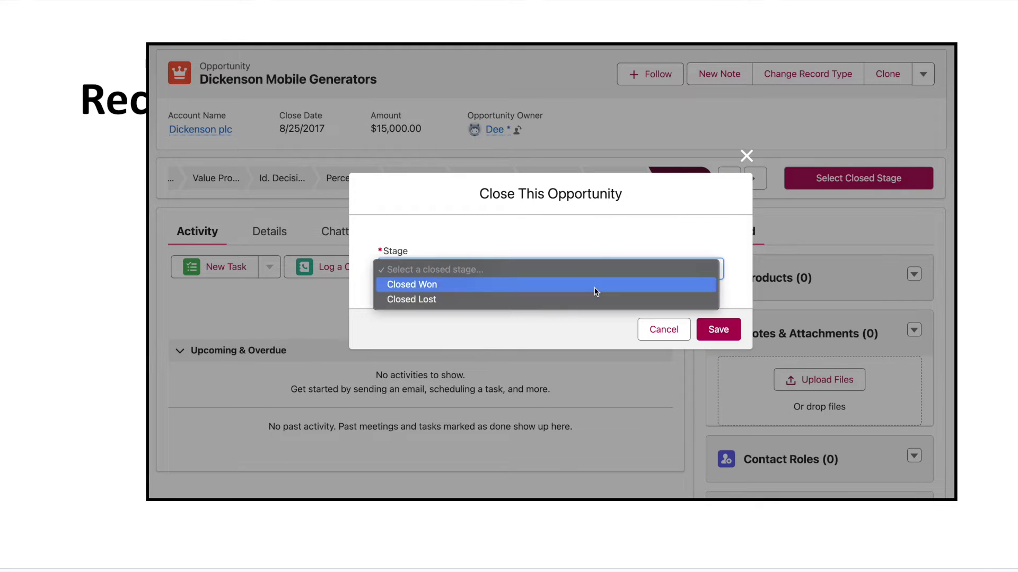
left_click(594, 287)
left_click(710, 330)
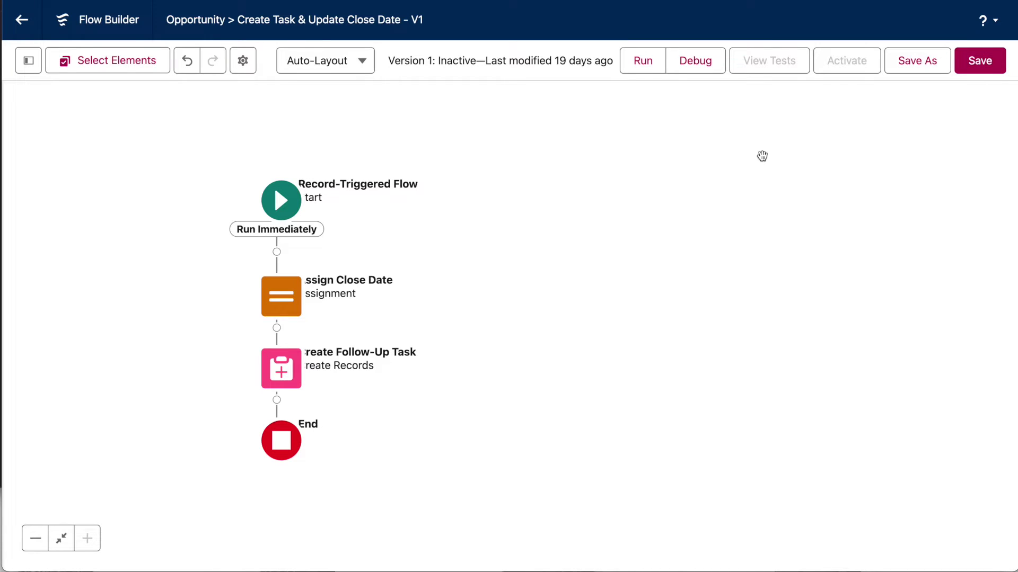
- Expand the Start element to show its Opportunity trigger details
left_click(273, 186)
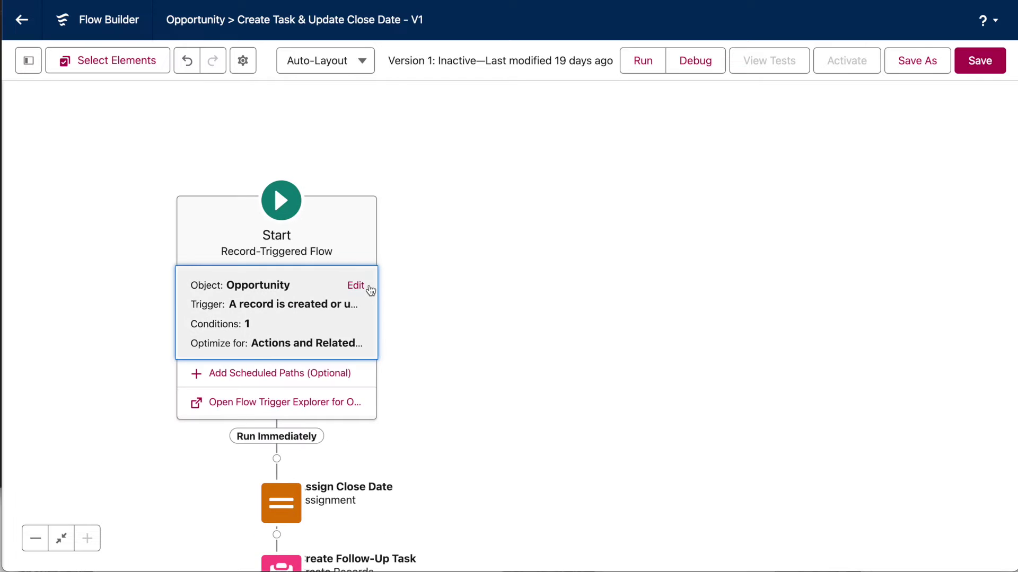
- Edit the Start trigger so the flow fires when an Opportunity record is updated
left_click(369, 286)
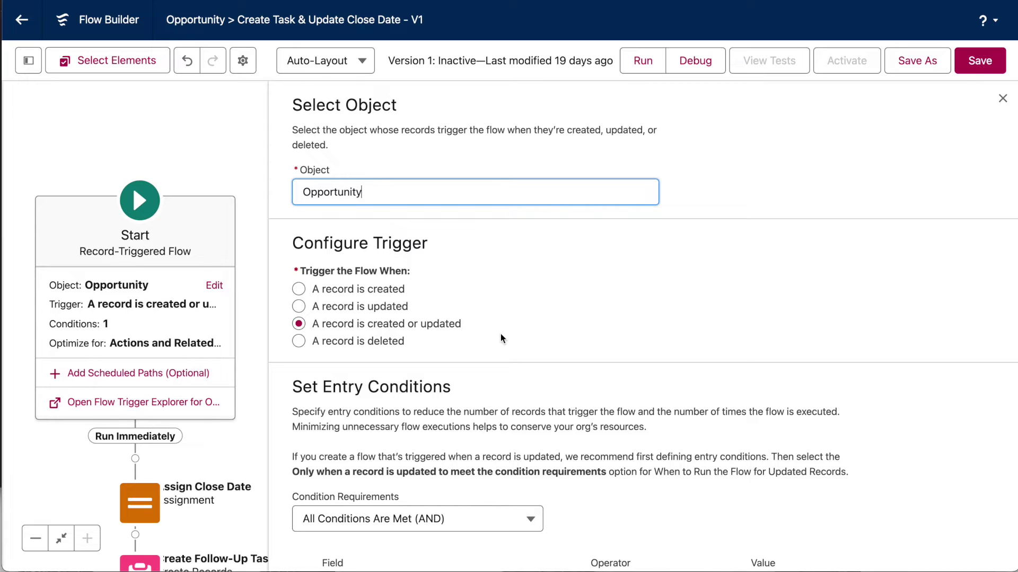
left_click(386, 306)
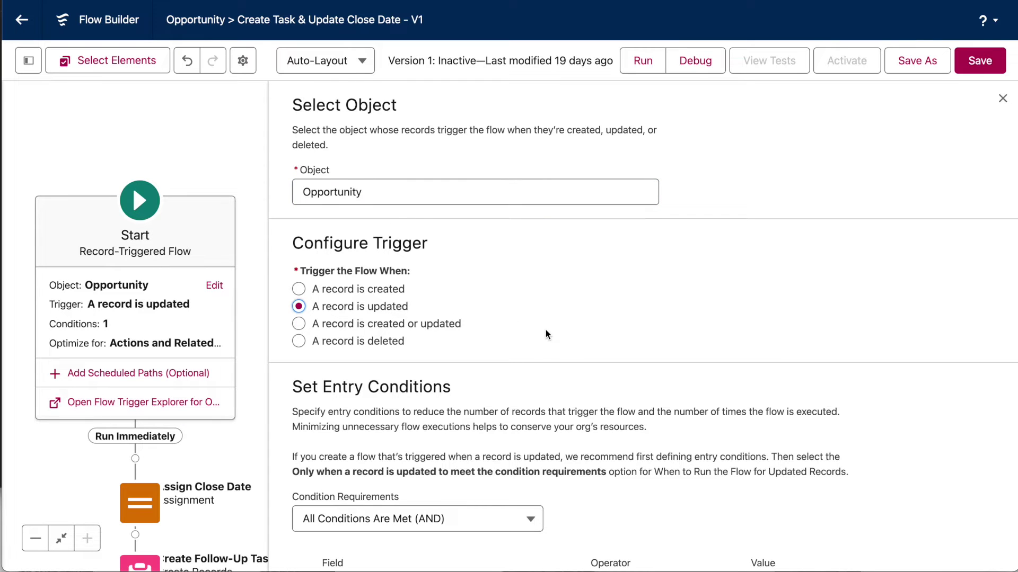
scroll(546, 333, "down", 3)
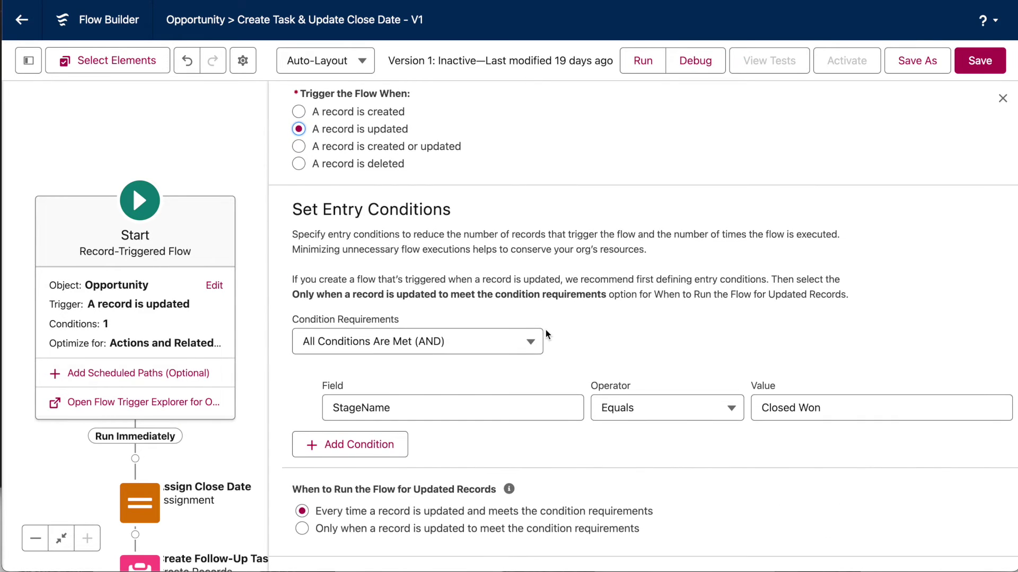
scroll(545, 334, "down", 1)
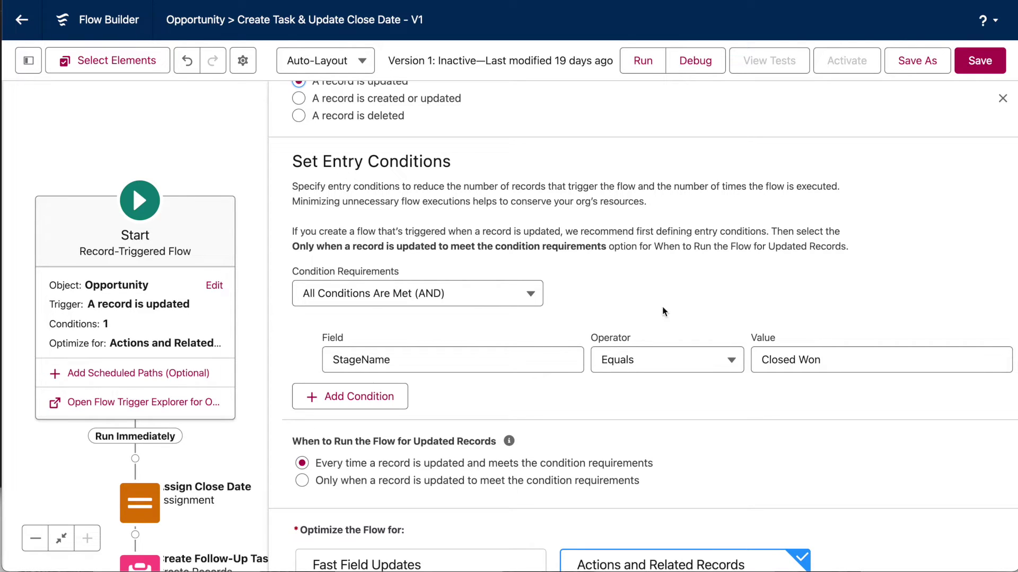
scroll(655, 407, "down", 3)
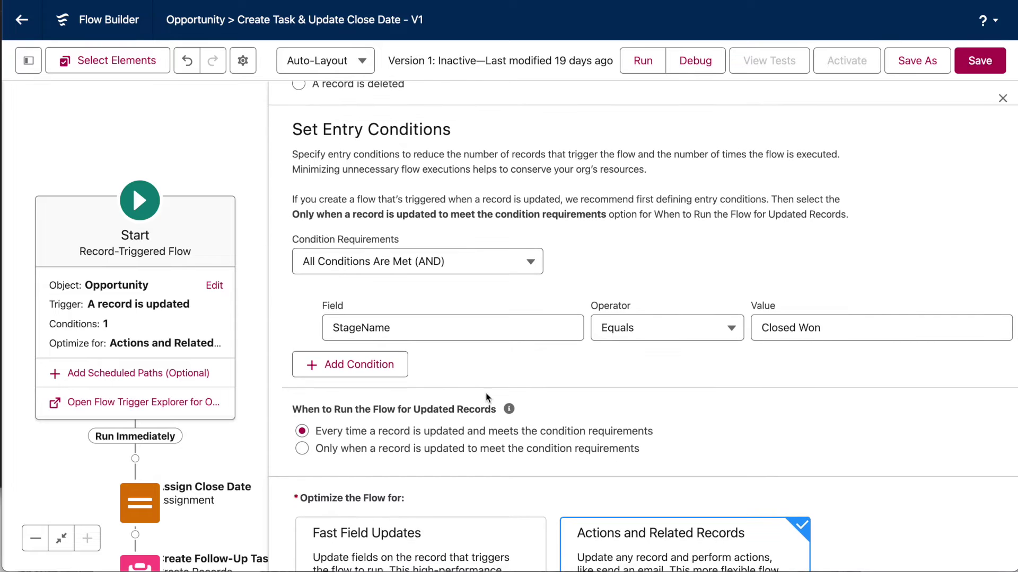
scroll(486, 398, "down", 2)
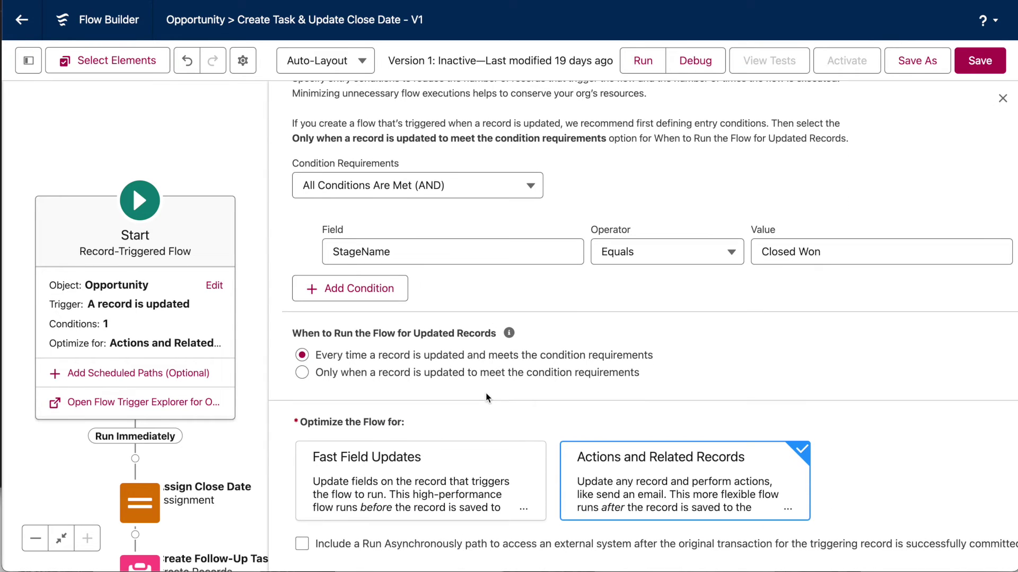
- Run the flow only when an updated Opportunity newly meets StageName Equals Closed Won
left_click(458, 375)
- Close the Start settings, center the flow diagram, and inspect the Assign Close Date element
left_click(1003, 98)
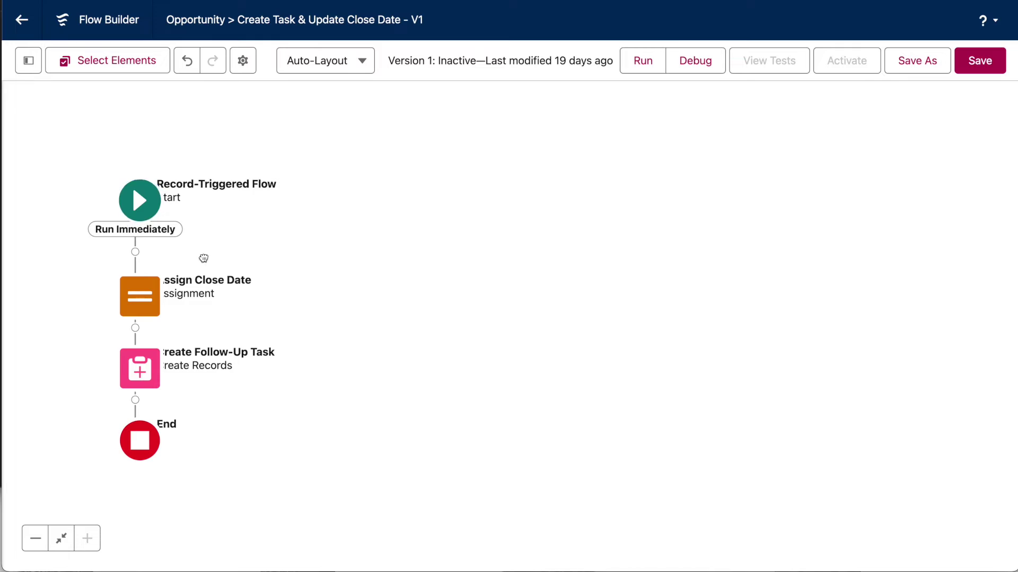
left_click_drag(202, 257, 471, 227)
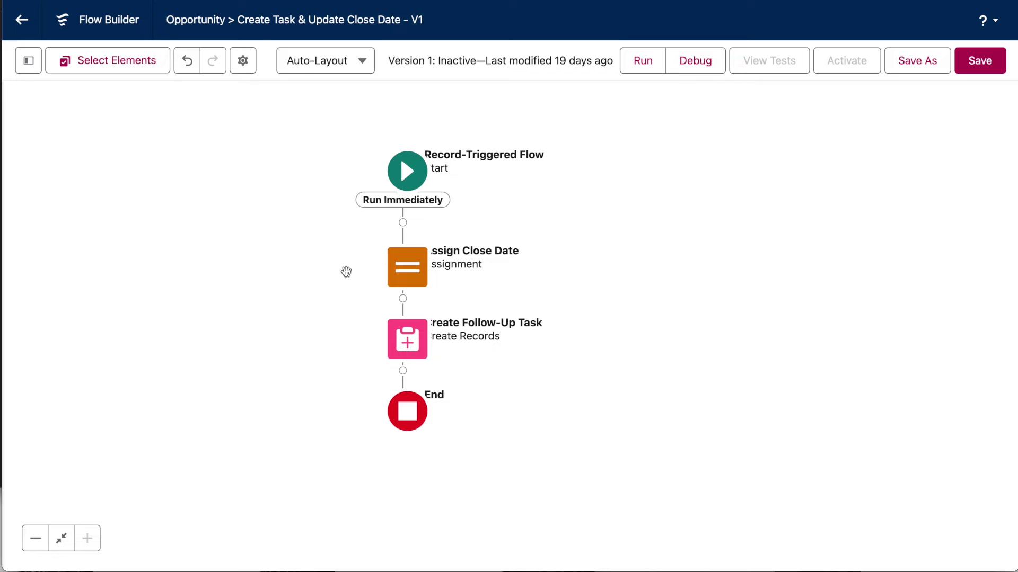
double_click(414, 264)
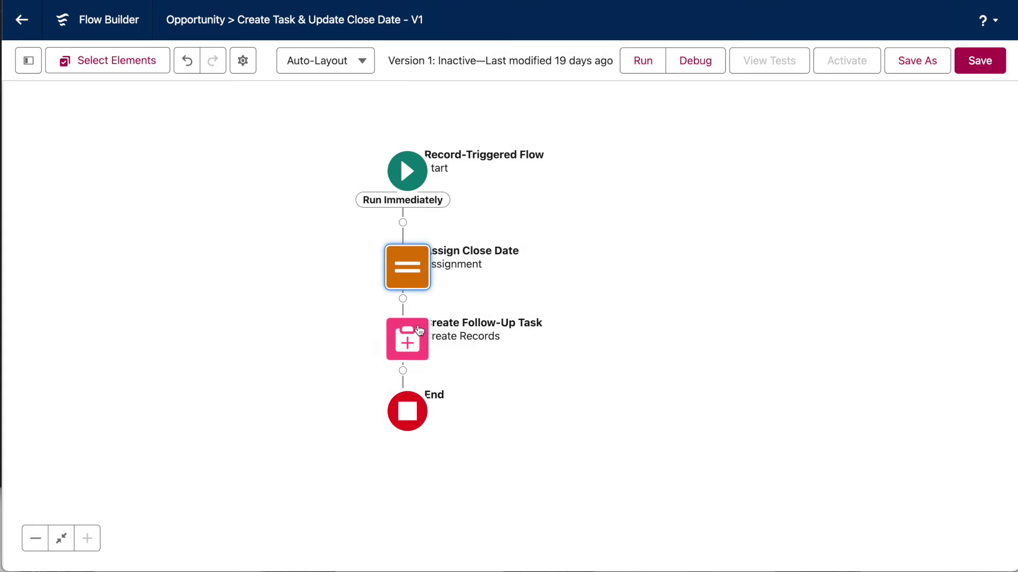
left_click(419, 330)
- Review Create Follow-Up Task's fields: ActivityDate, OwnerId and Subject 'Follow Up with Customer'
double_click(419, 330)
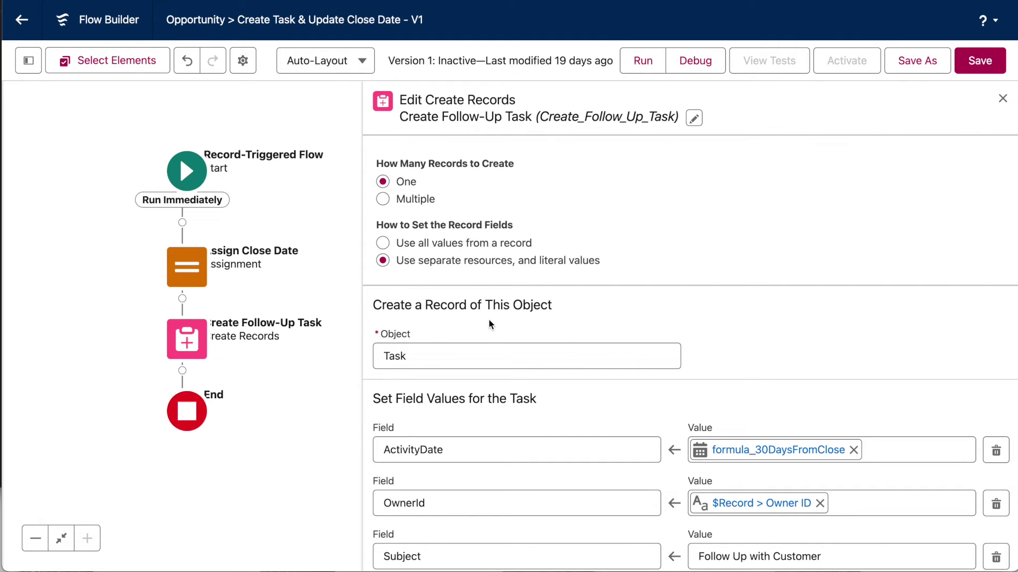
scroll(490, 324, "down", 3)
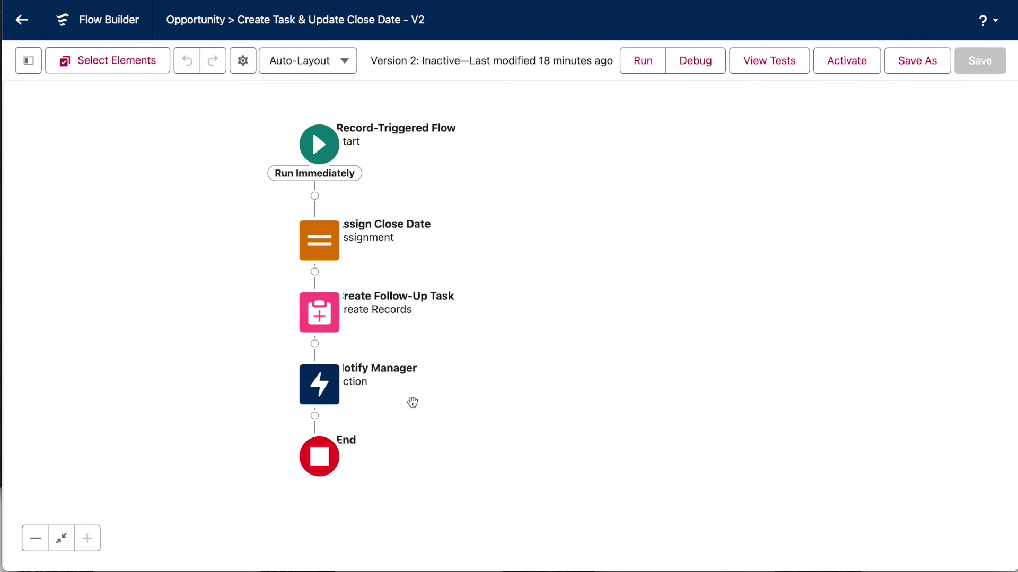
left_click(329, 382)
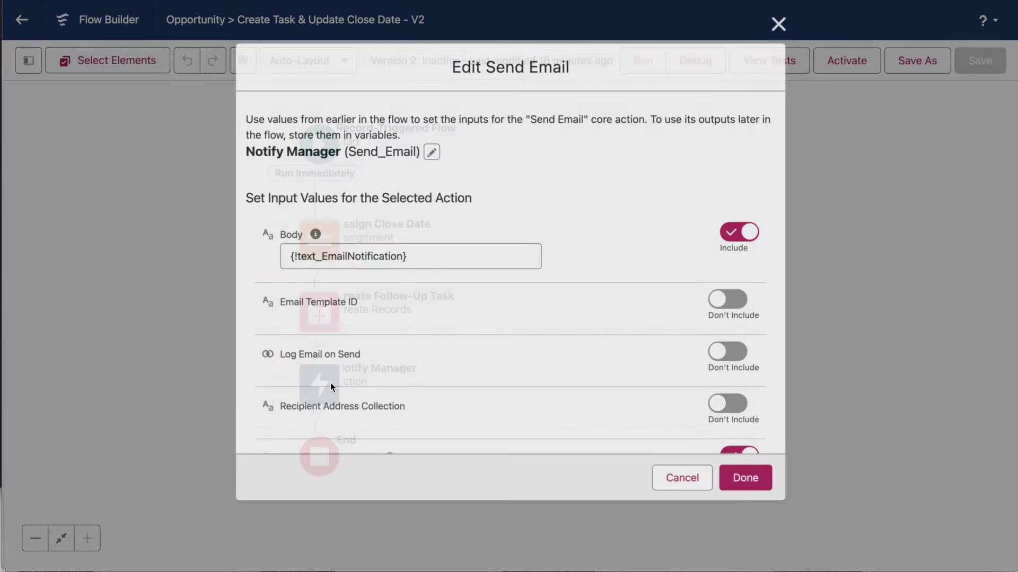
scroll(480, 357, "down", 3)
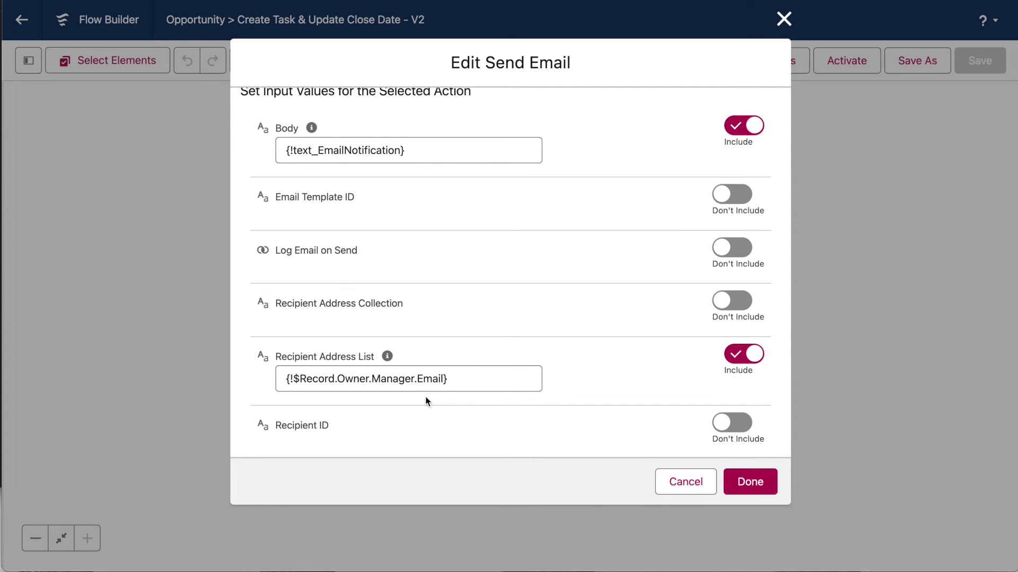
scroll(427, 401, "up", 3)
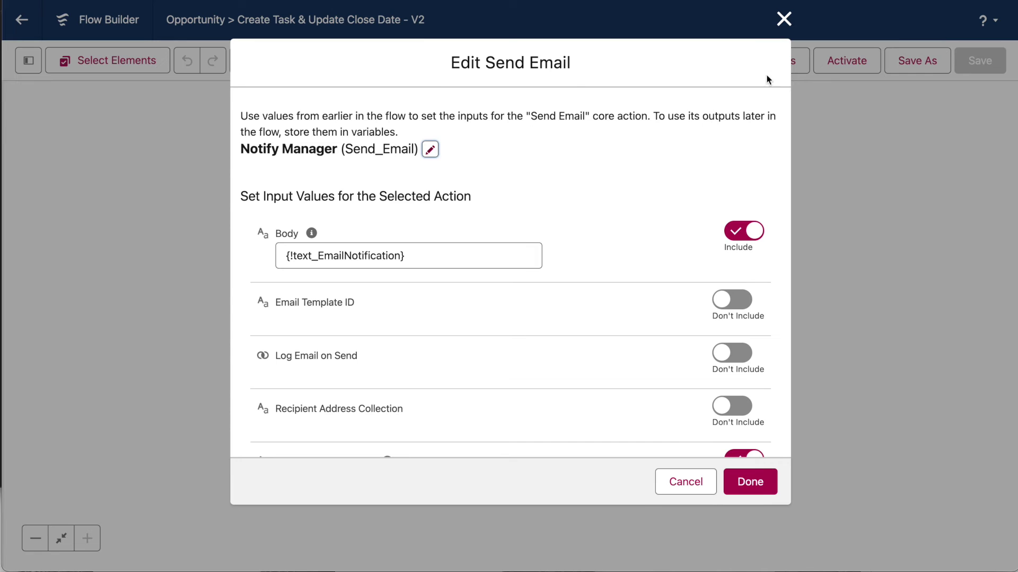
left_click(782, 20)
- Open the text_EmailNotification template and bold the {!$Record.Name} merge field
left_click(29, 60)
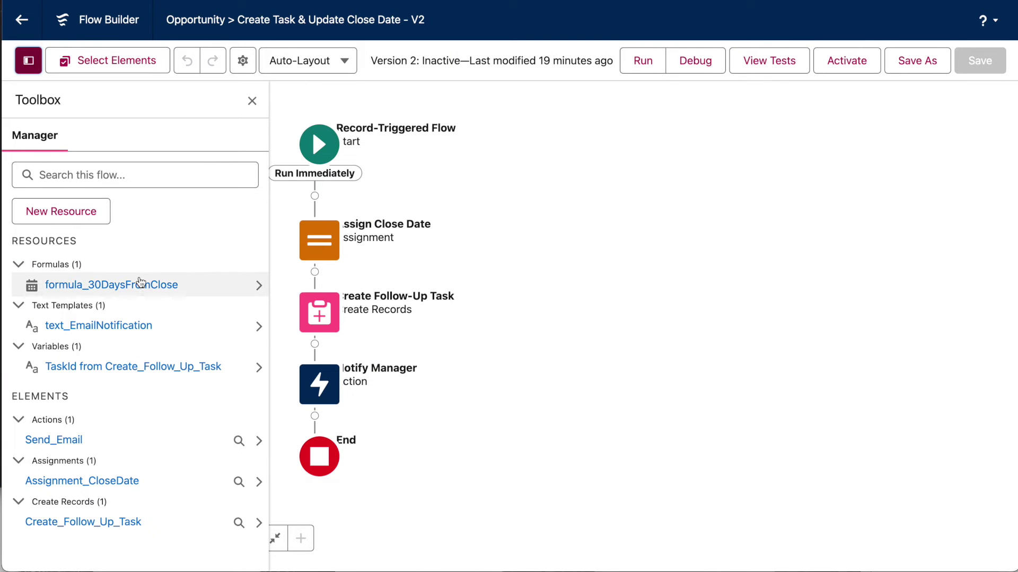
left_click(137, 330)
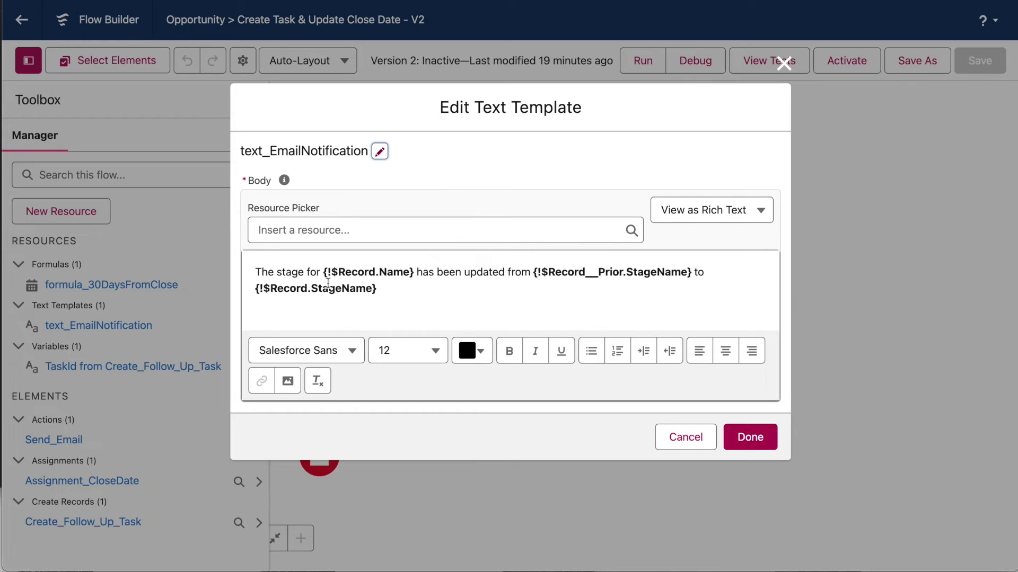
left_click_drag(330, 272, 378, 272)
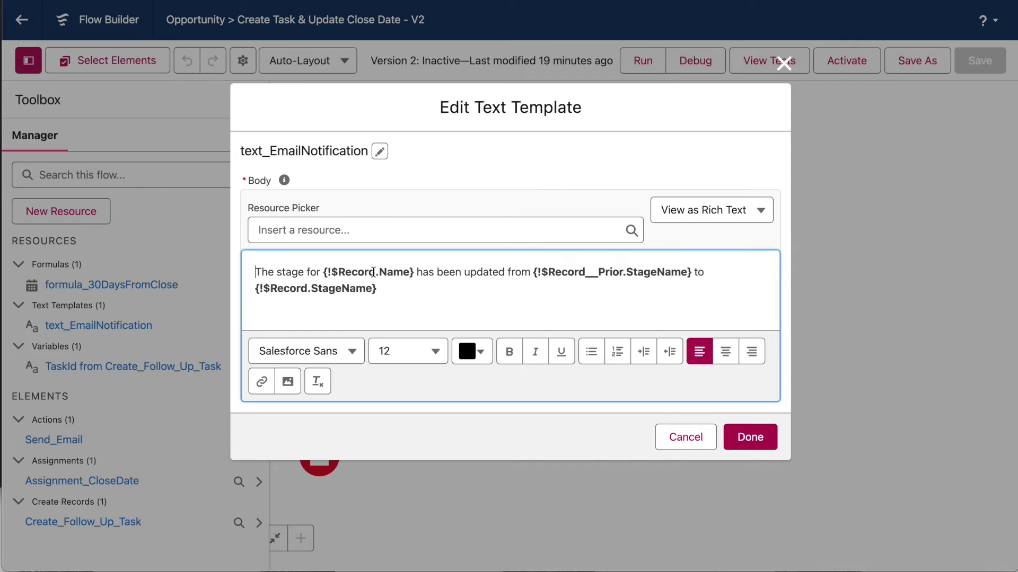
left_click_drag(333, 272, 379, 272)
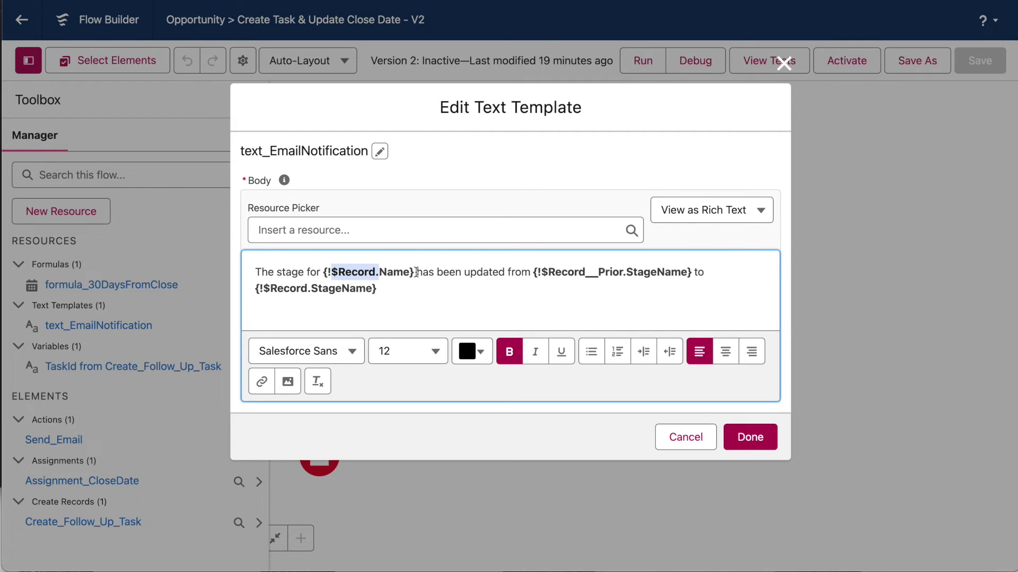
left_click_drag(416, 272, 323, 272)
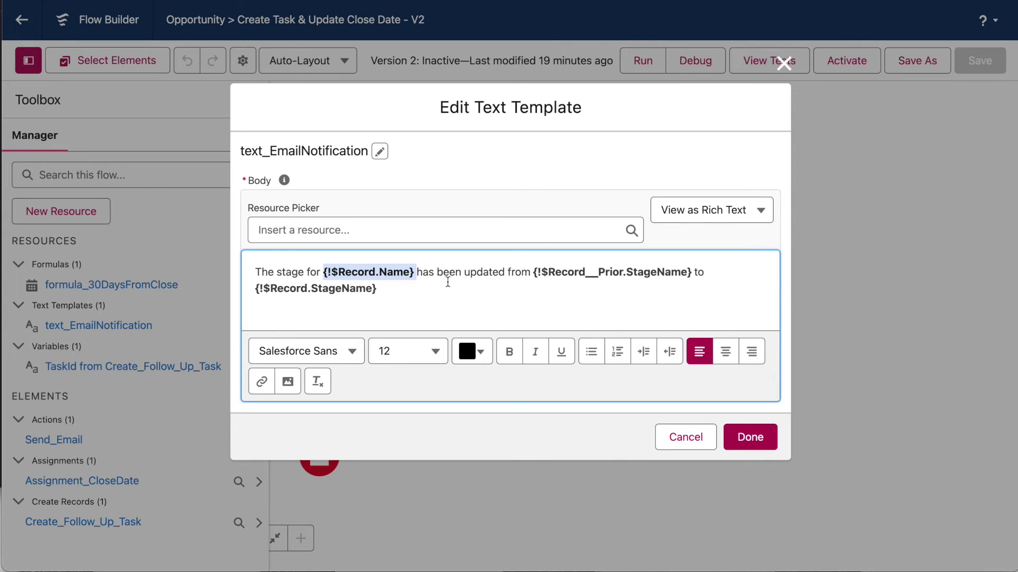
- Bold the prior and new StageName merge fields and apply the template changes
left_click(449, 285)
left_click_drag(531, 272, 694, 274)
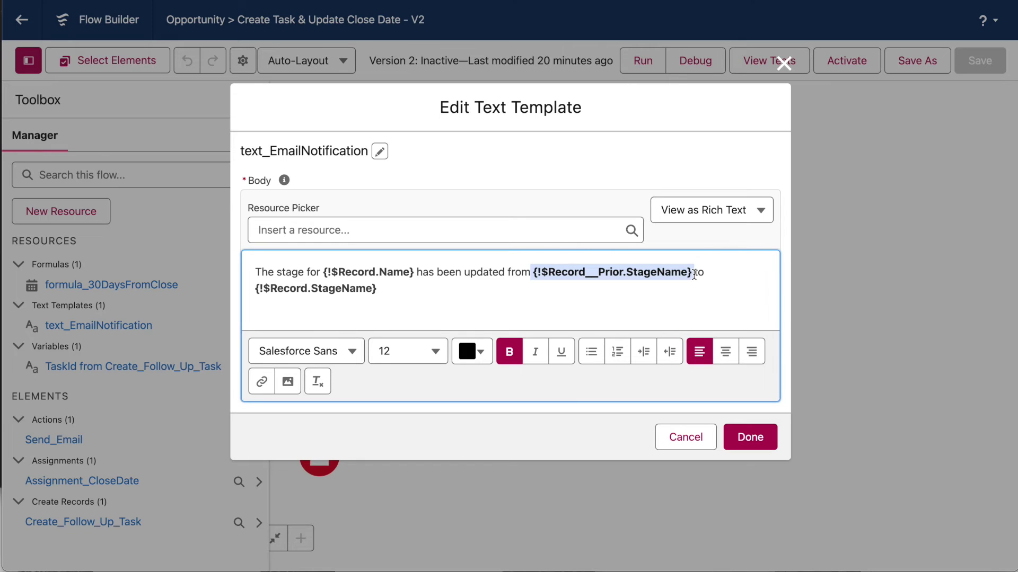
left_click(407, 287)
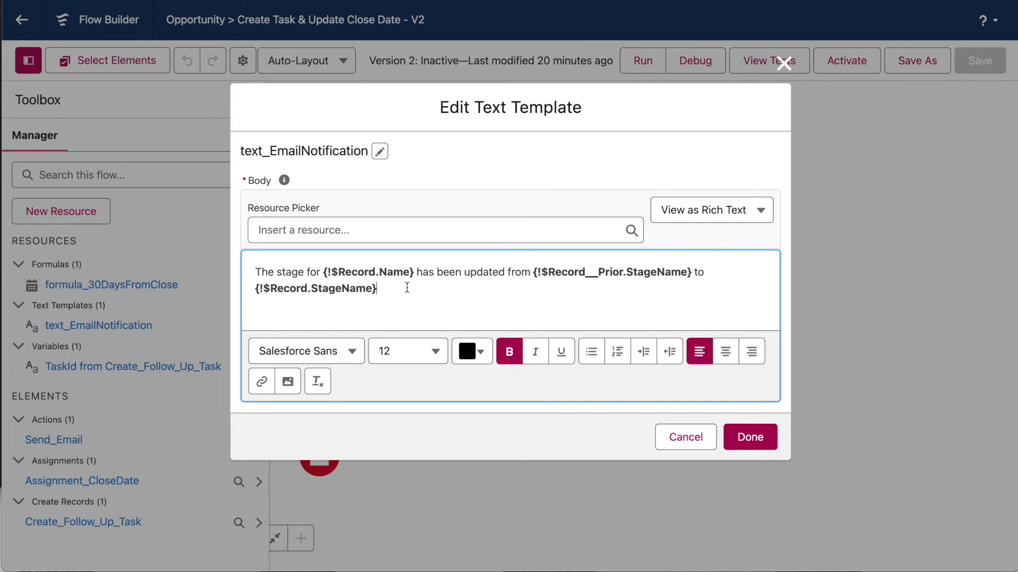
left_click_drag(382, 289, 234, 292)
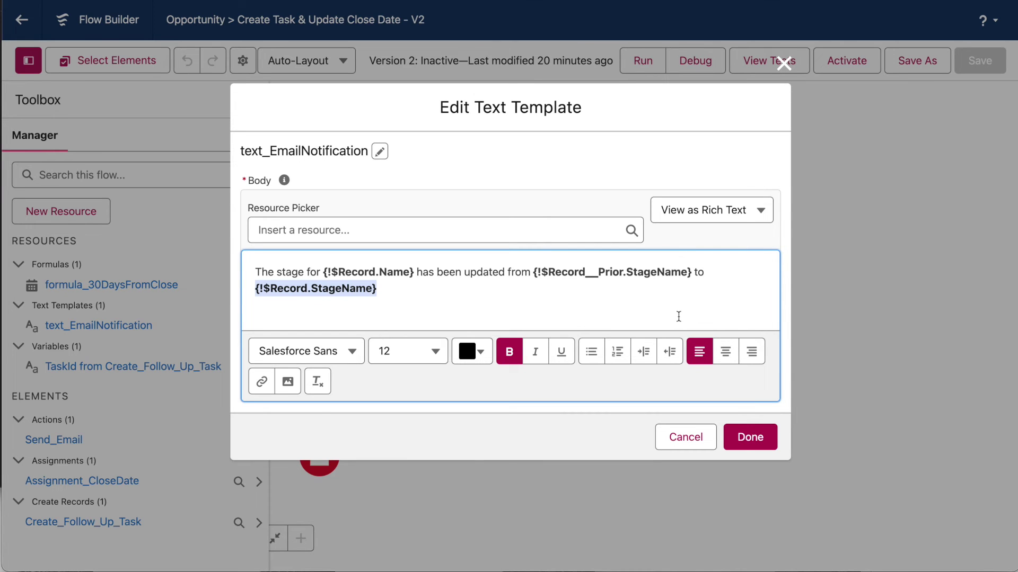
left_click(678, 316)
left_click(745, 436)
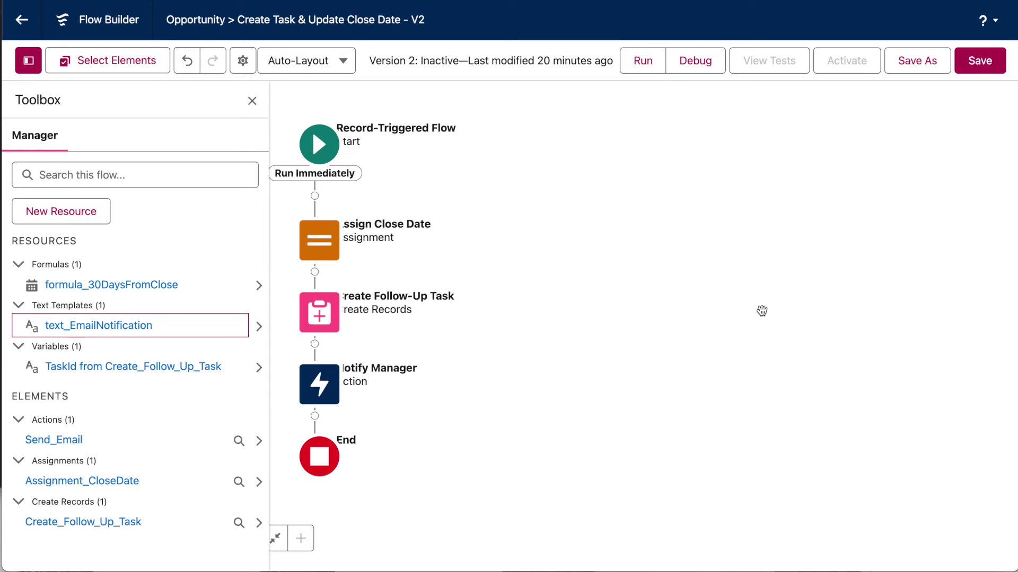
- Save the flow and debug it with Dickenson Mobile Generators as the triggering Opportunity
left_click(964, 73)
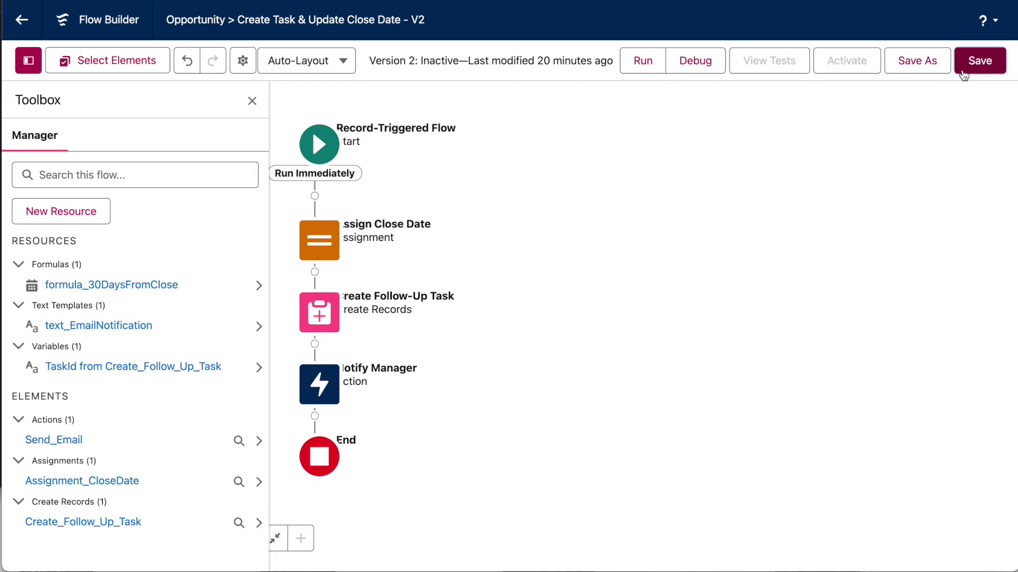
left_click(699, 78)
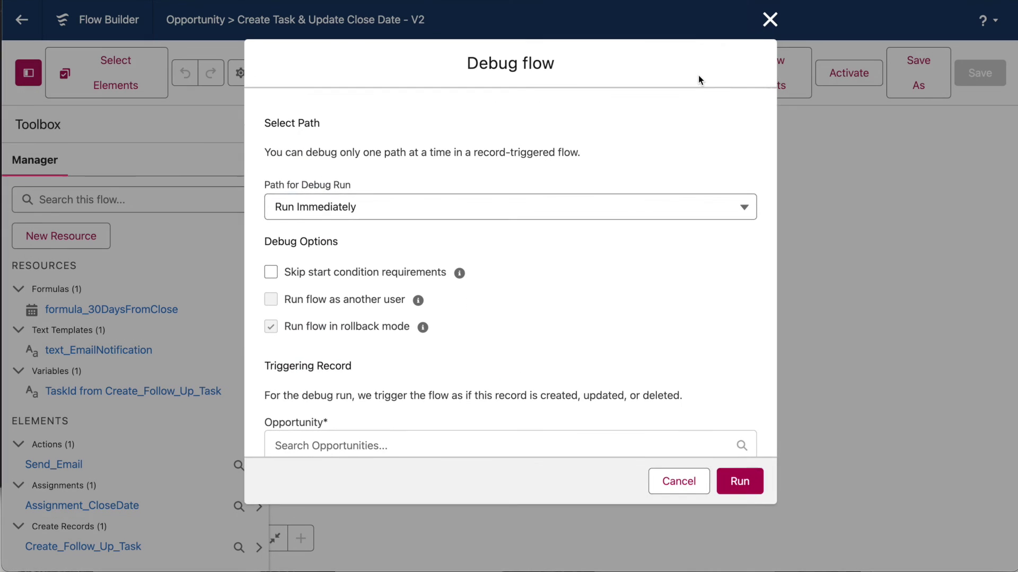
scroll(466, 259, "down", 2)
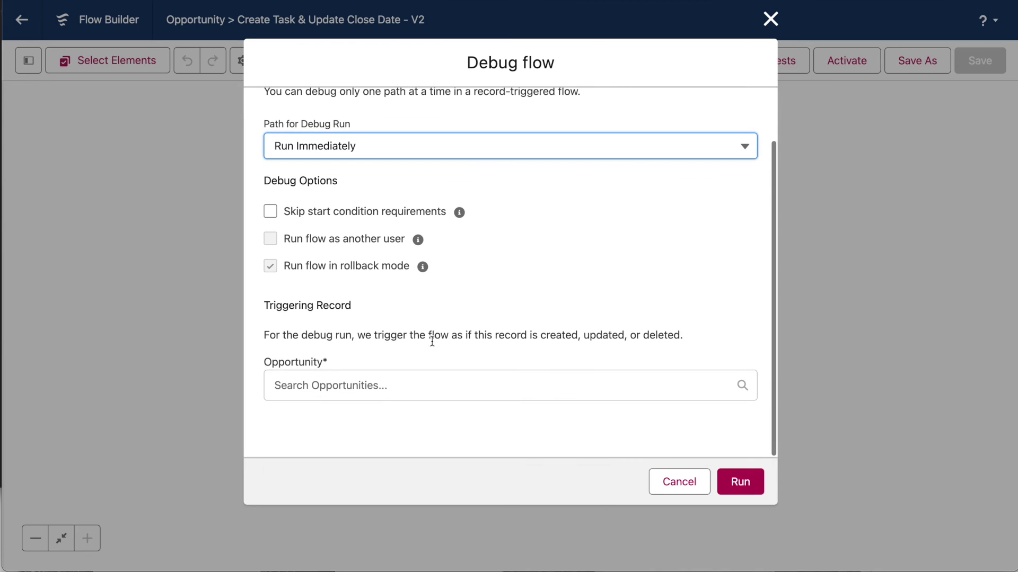
left_click(411, 376)
type("Dicken")
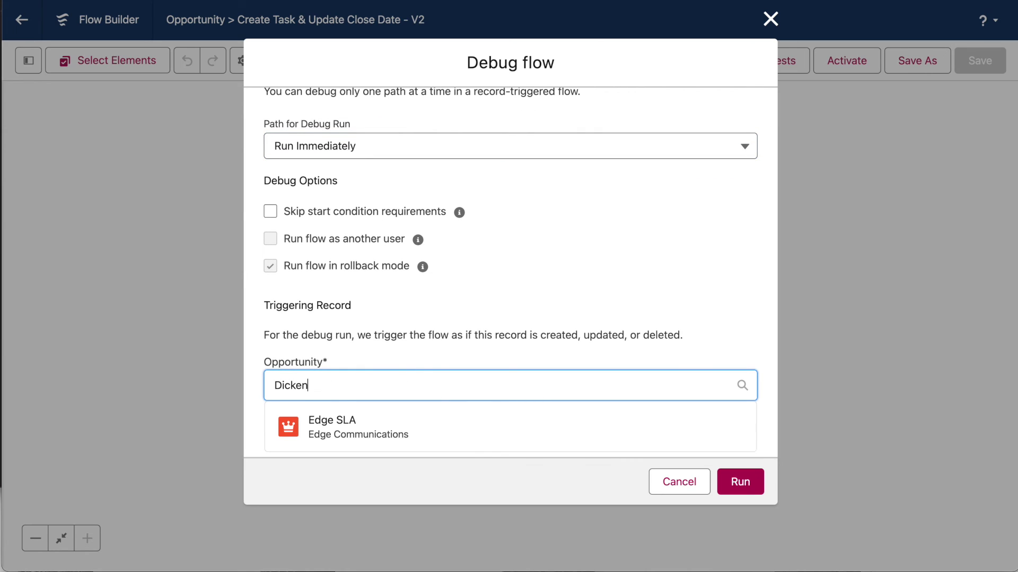
left_click(416, 451)
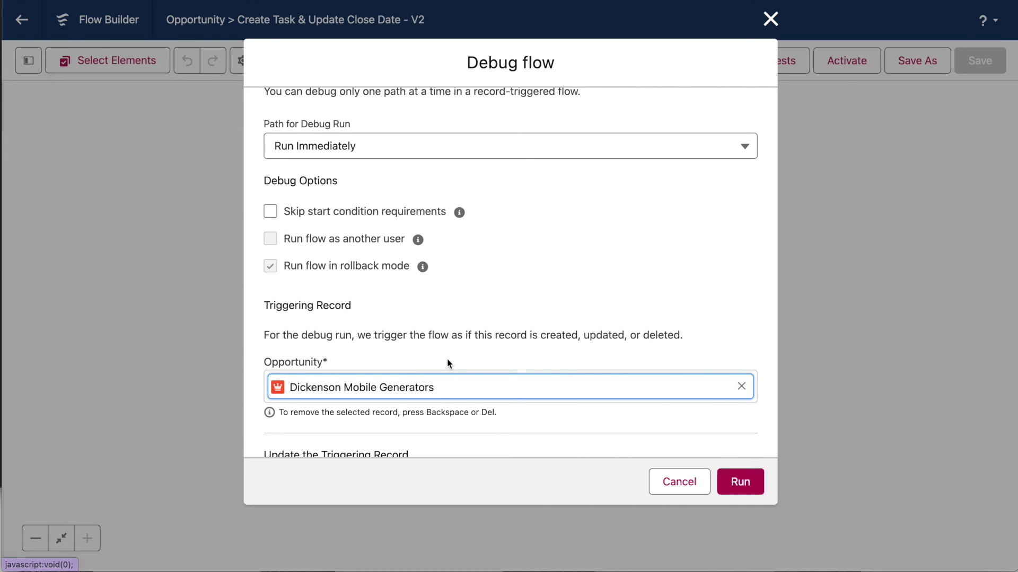
- Set the debug record's Stage picklist to Closed Won
scroll(446, 361, "down", 10)
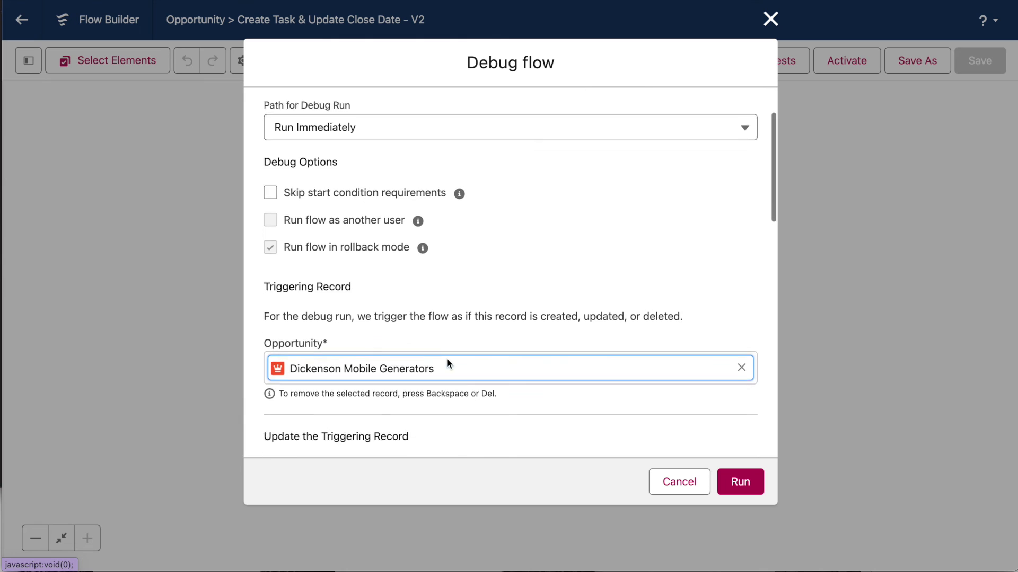
scroll(448, 364, "down", 5)
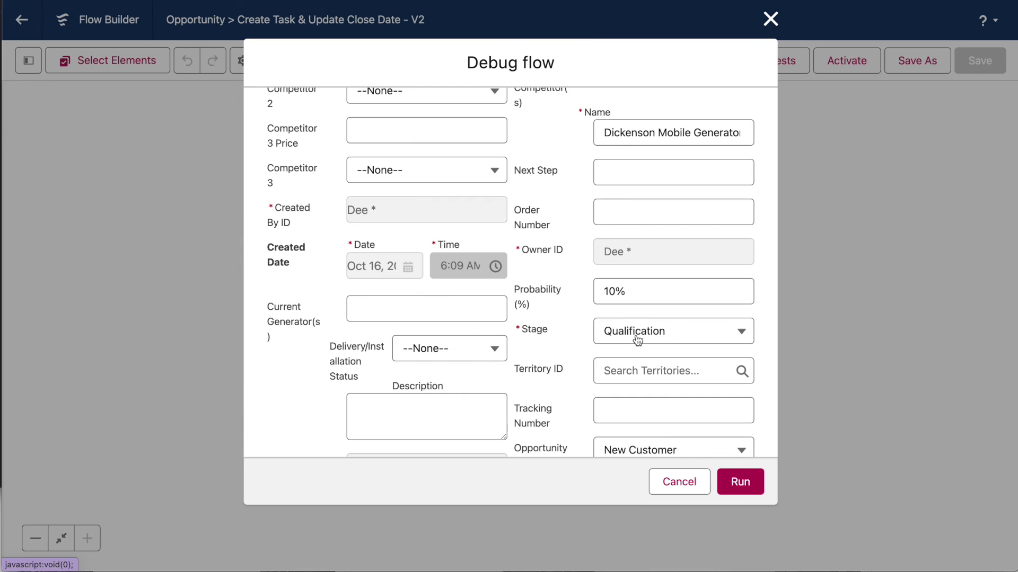
left_click(638, 340)
left_click(675, 296)
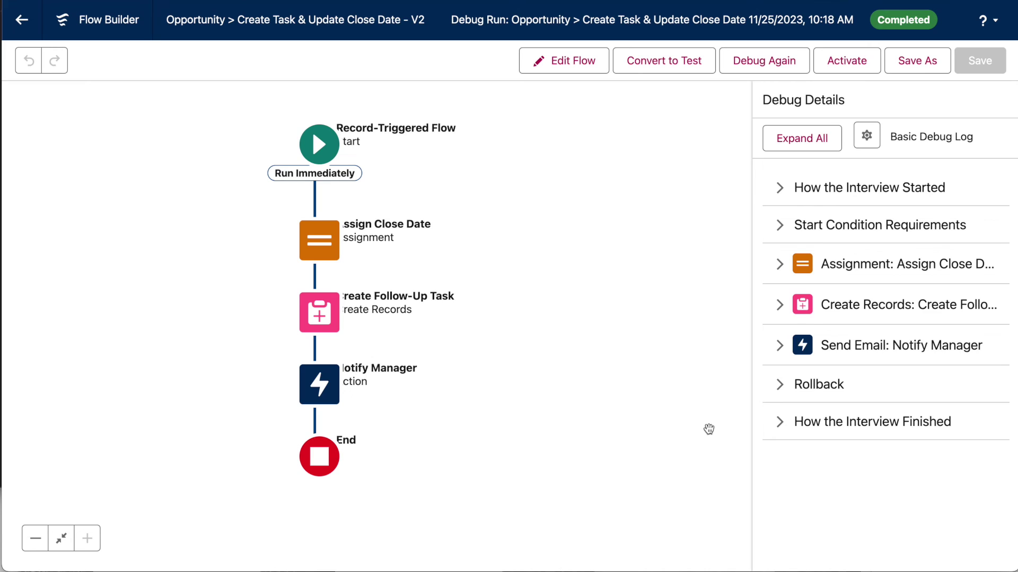
left_click(870, 197)
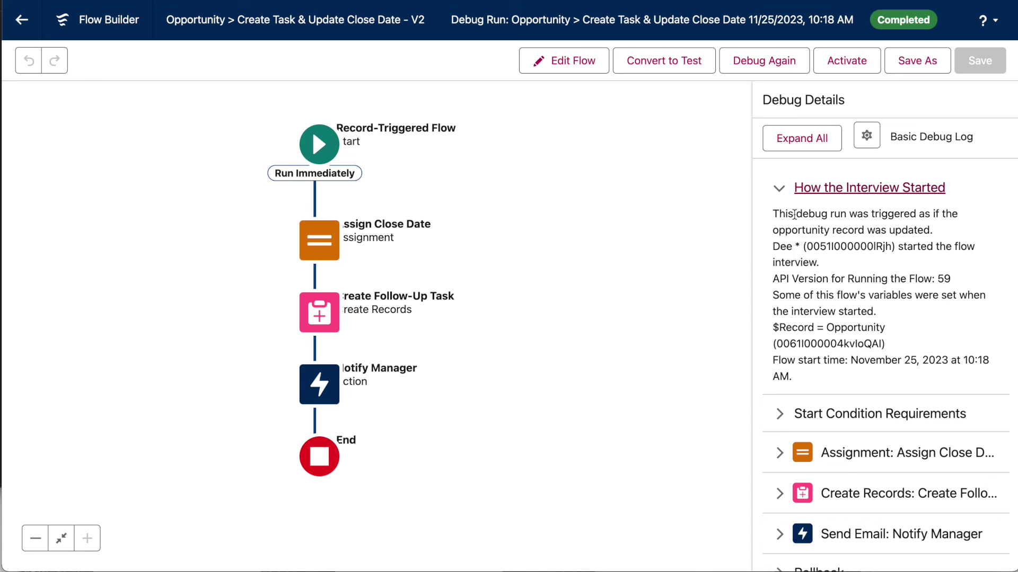
left_click(782, 199)
left_click(796, 229)
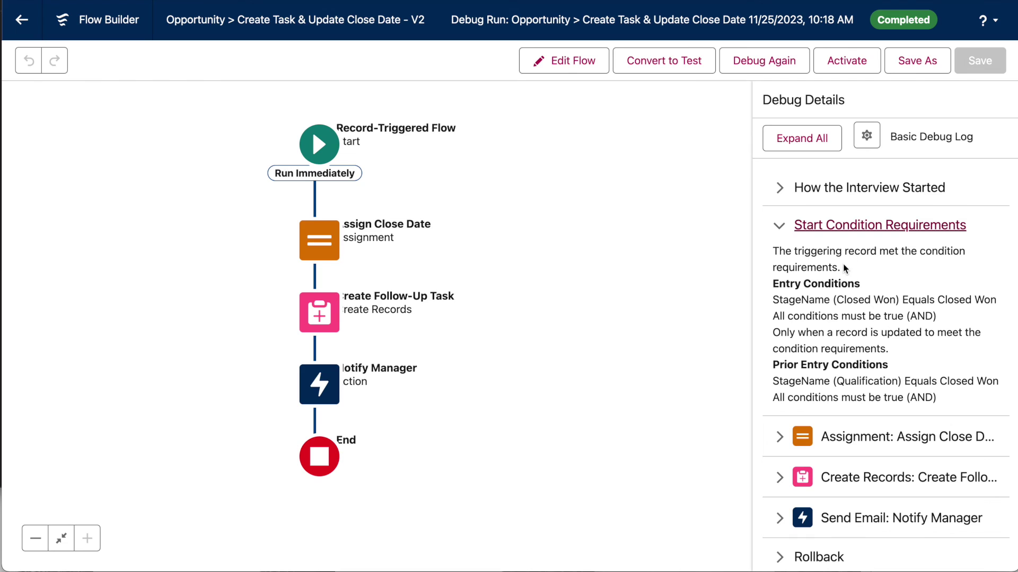
left_click_drag(759, 298, 995, 350)
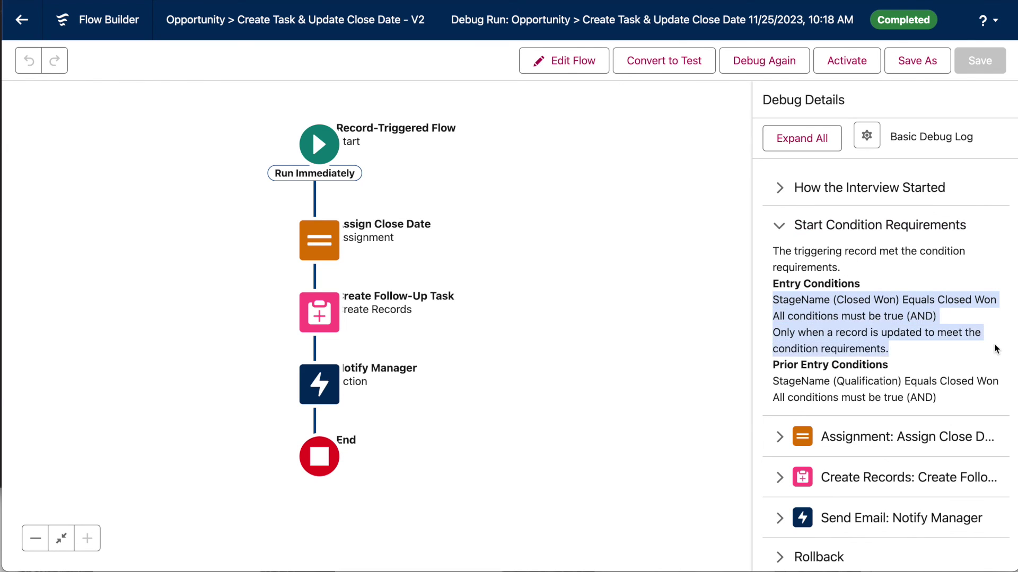
left_click(781, 235)
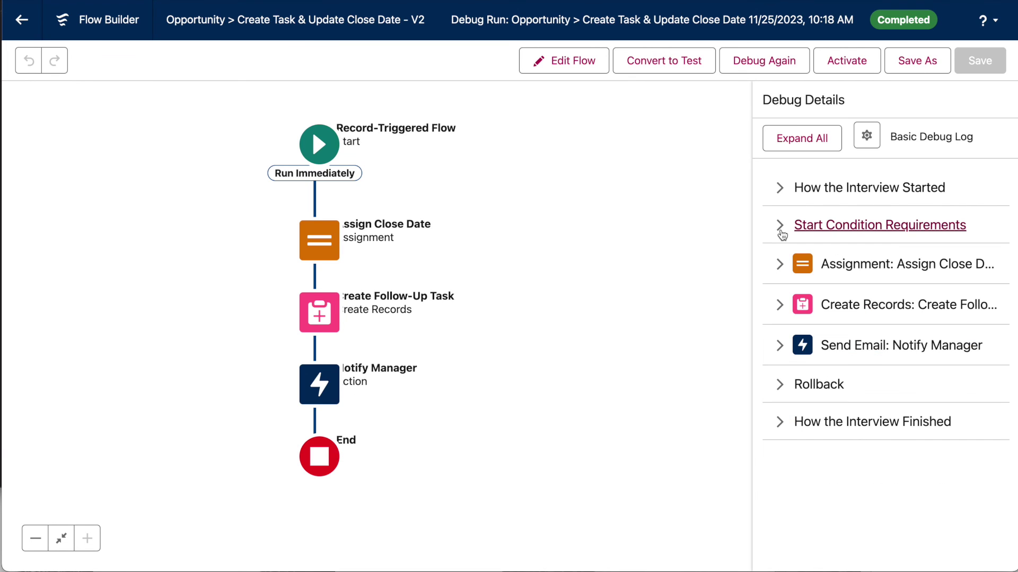
left_click(778, 263)
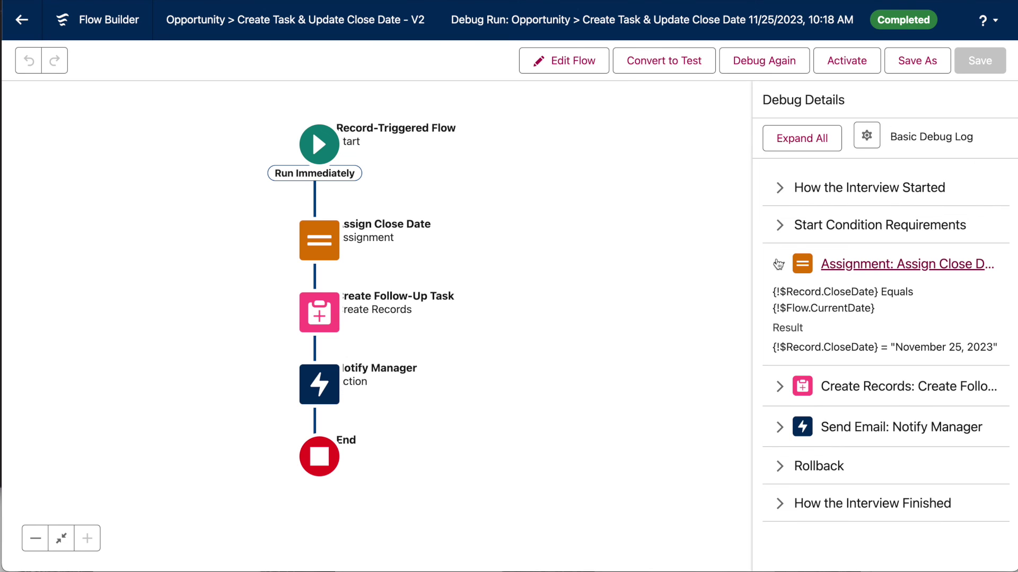
- Check the follow-up task results, then read Notify Manager's 'Opportunity Updated' email body
left_click(787, 386)
scroll(802, 335, "down", 3)
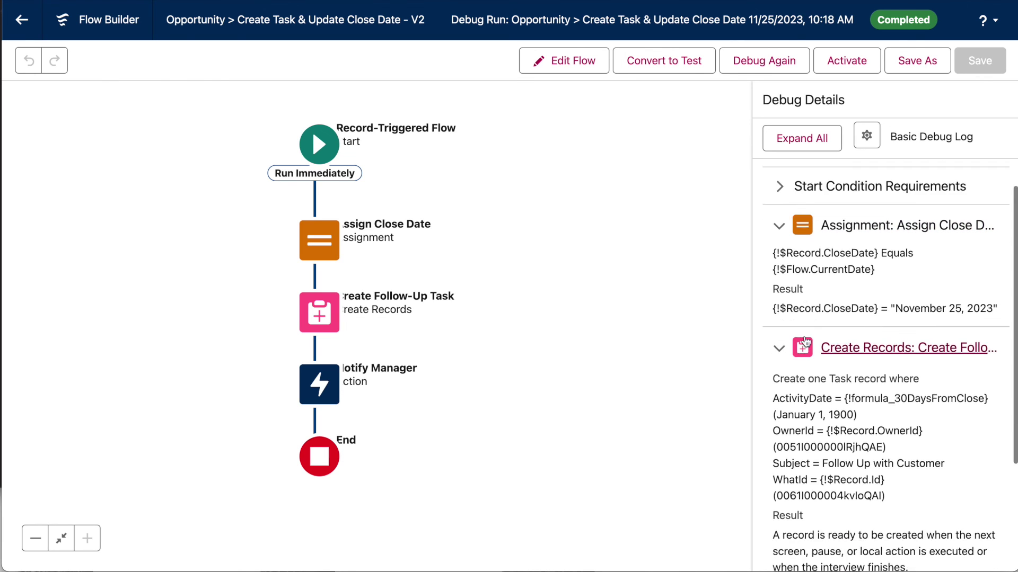
scroll(802, 335, "down", 1)
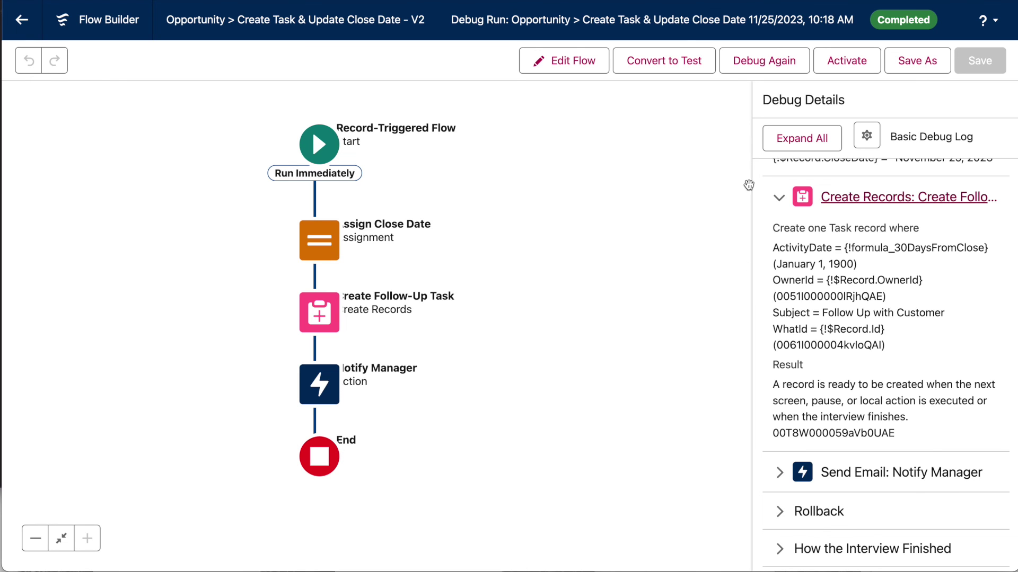
left_click(779, 198)
left_click(779, 428)
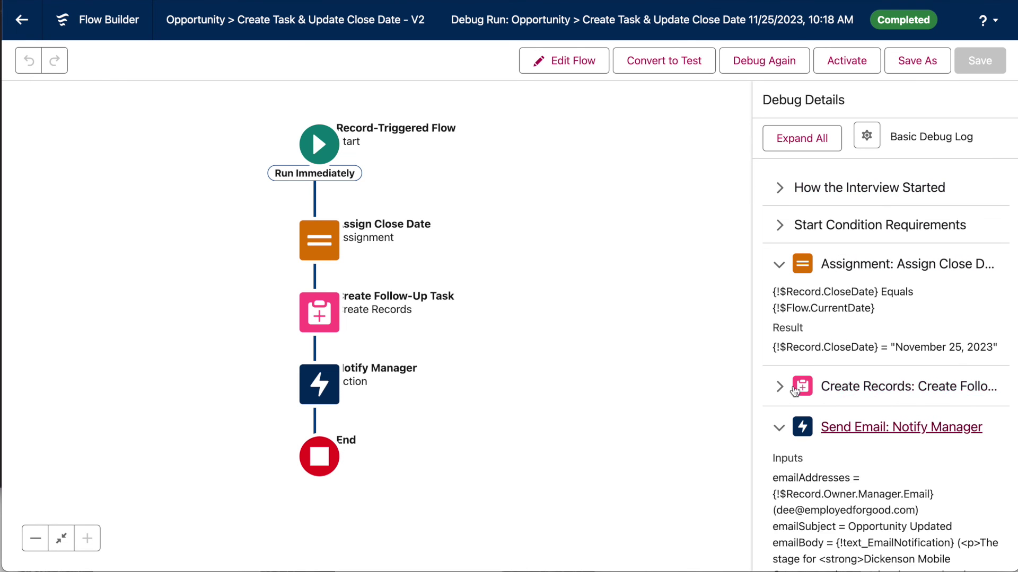
scroll(794, 386, "down", 5)
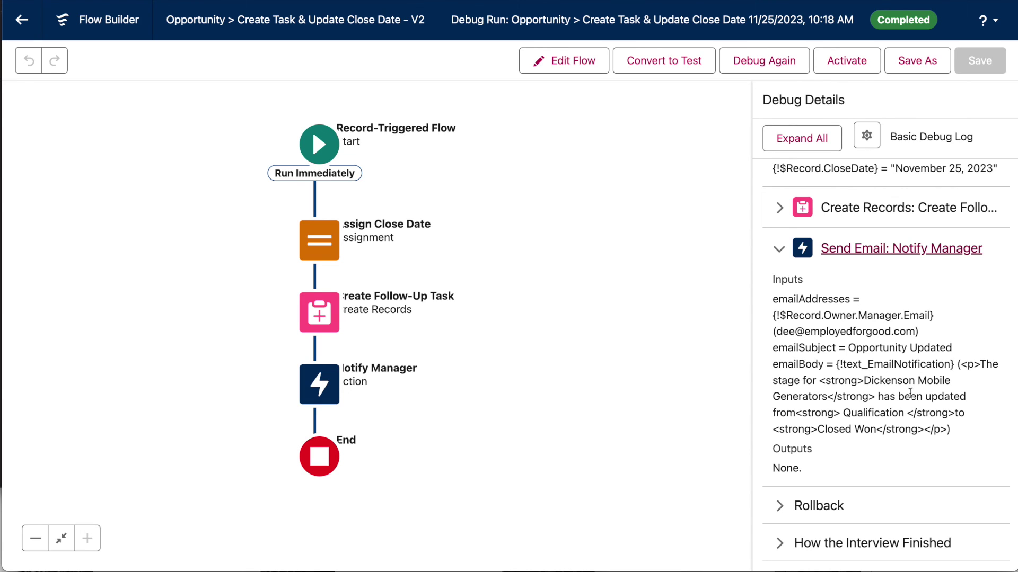
left_click_drag(864, 381, 962, 438)
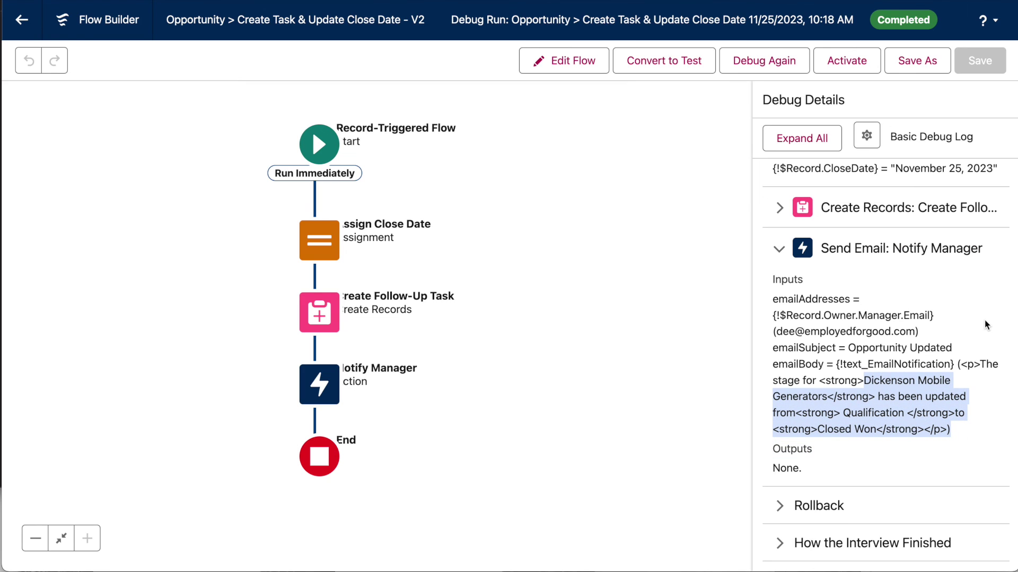